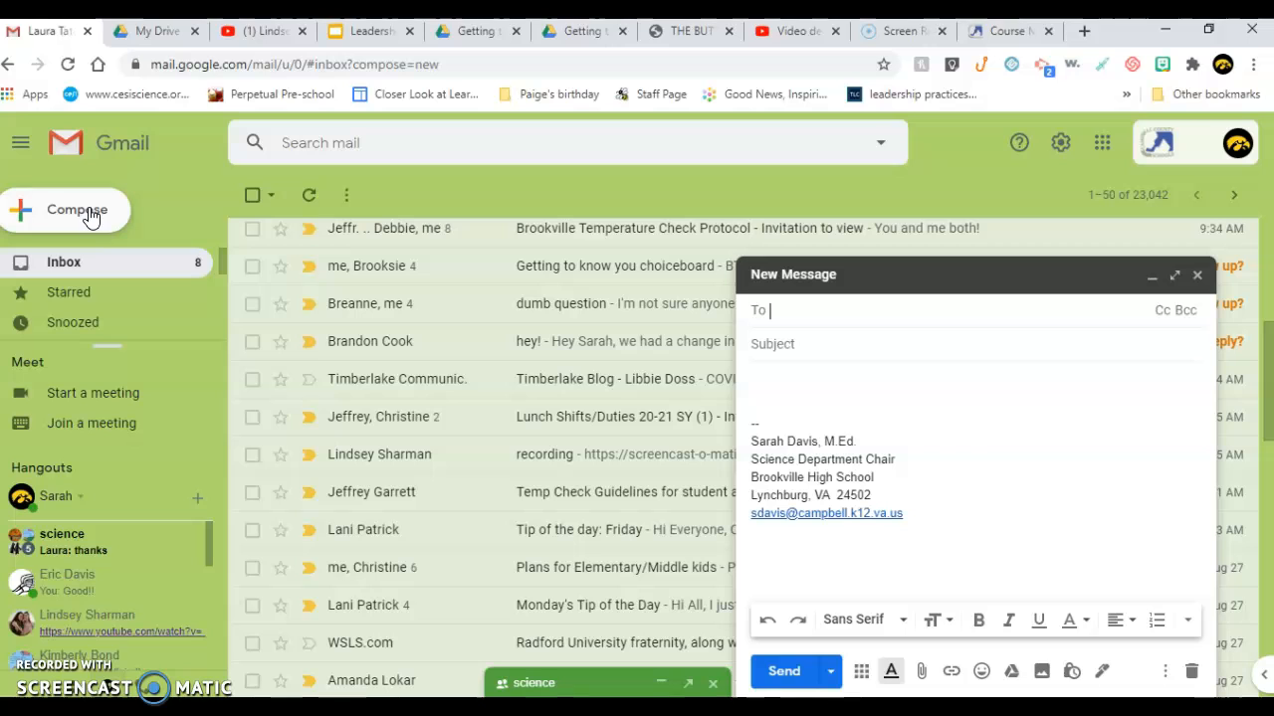
# Address a new message to the teacher's school account, chosen from the suggestions
pyautogui.write('sdavi')
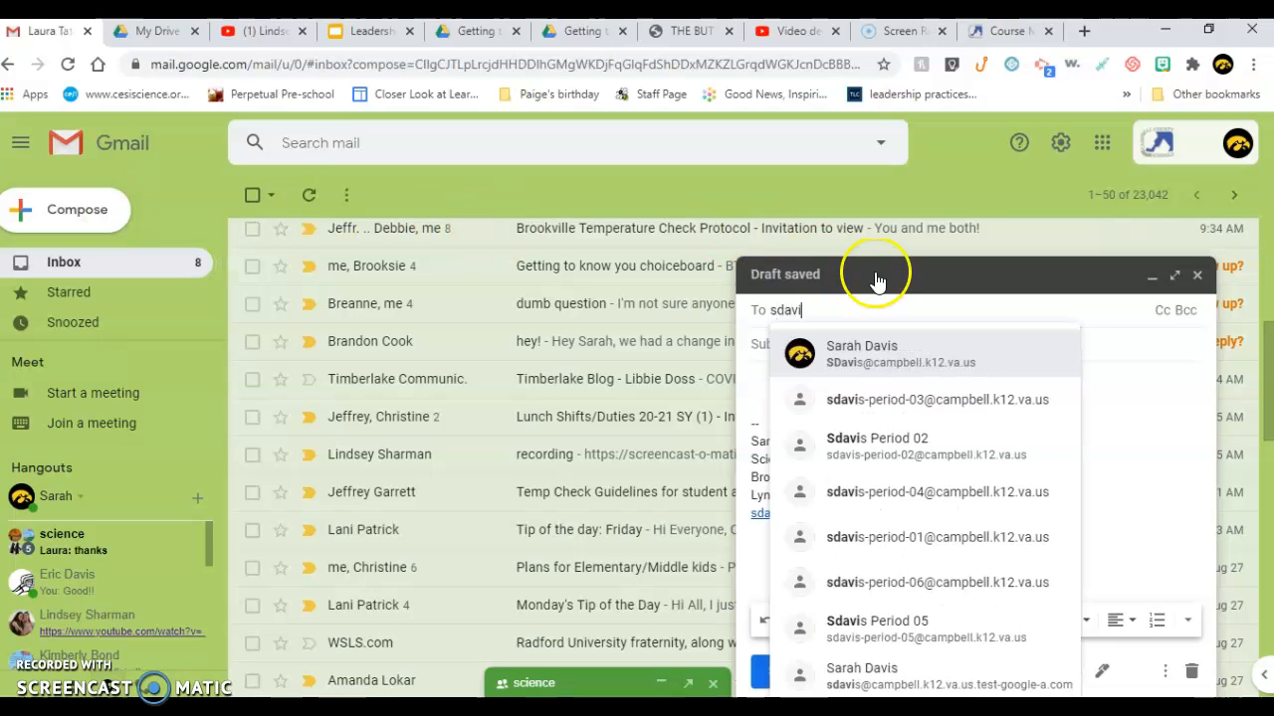
pyautogui.click(854, 346)
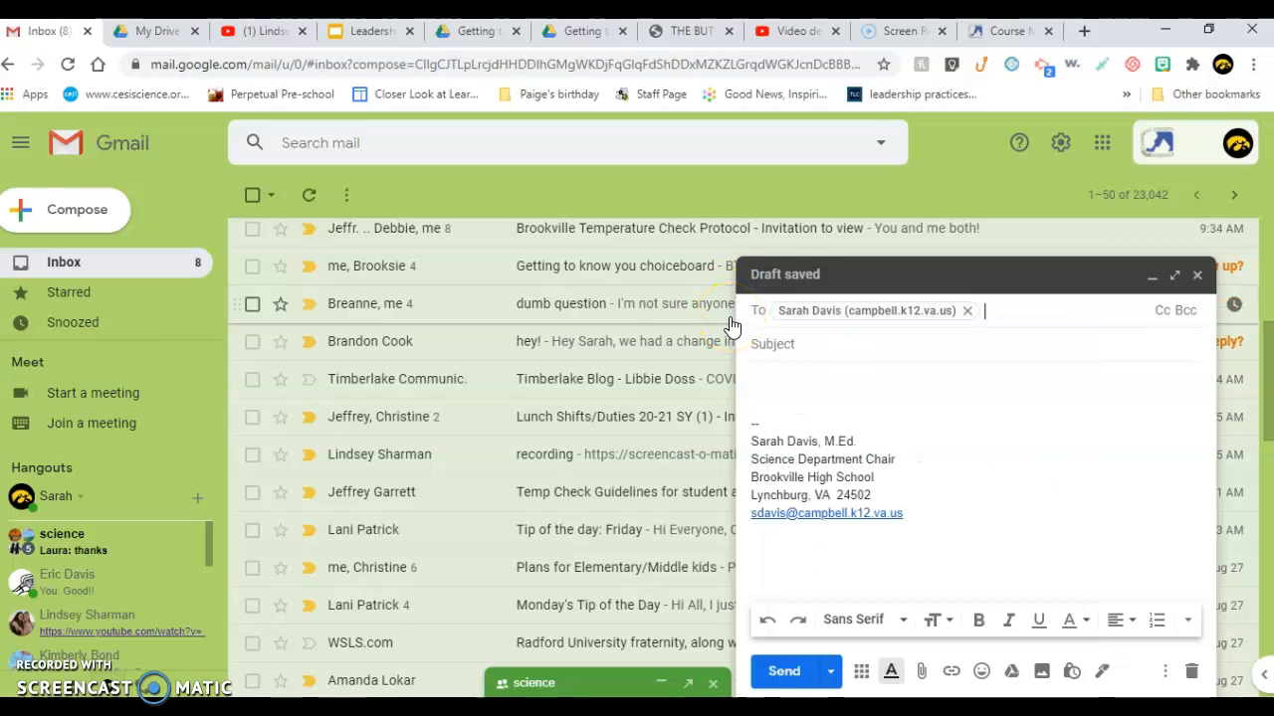
pyautogui.click(788, 344)
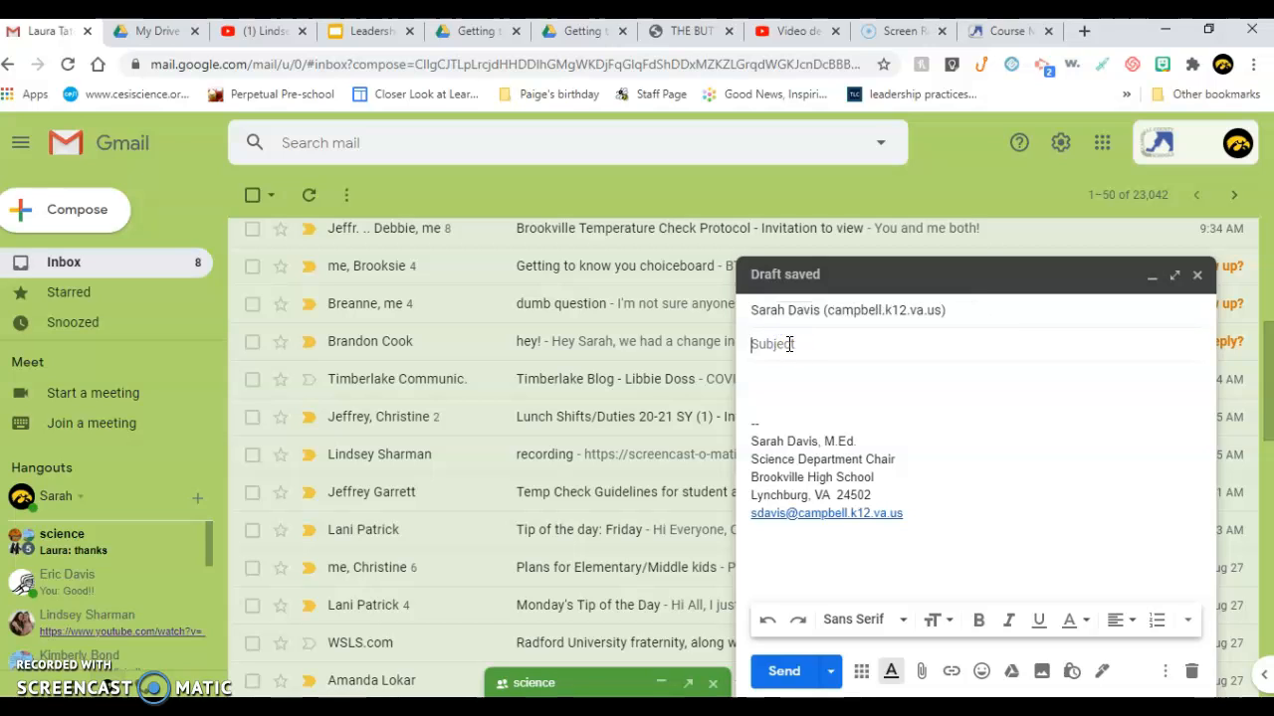
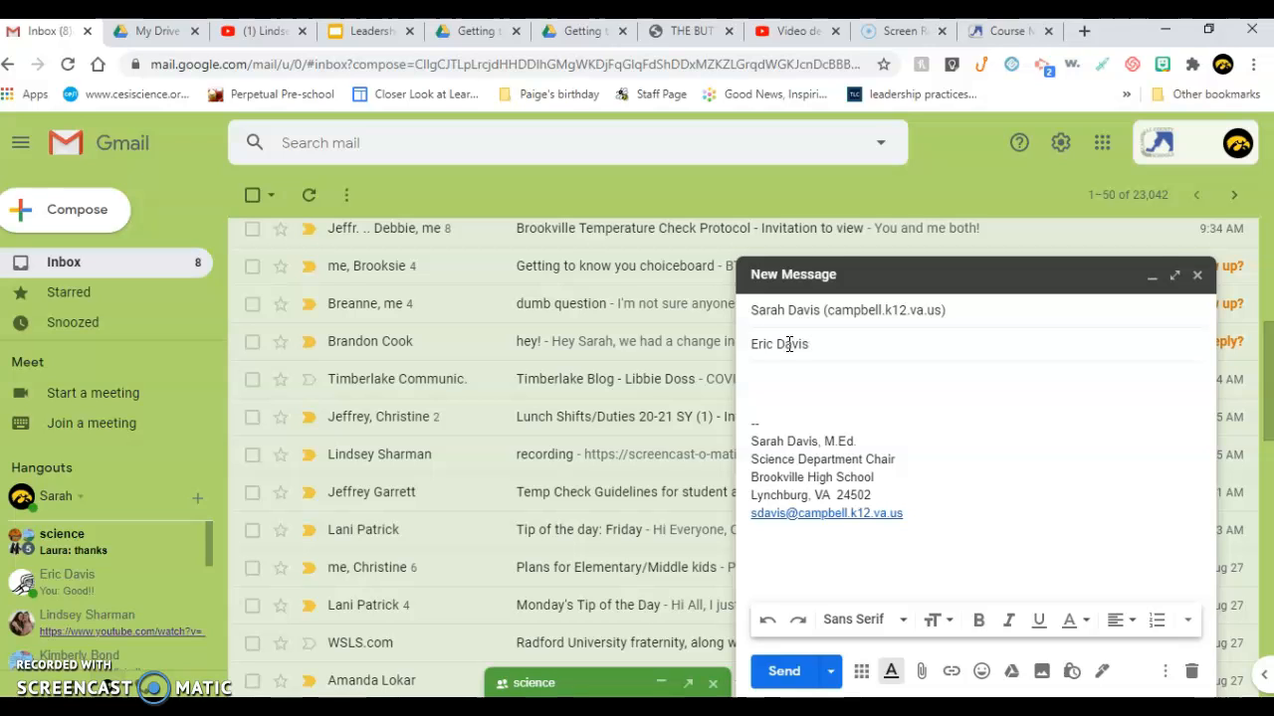
# Enter the subject as the student's full name followed by '- Cell Organelle Assignment'
pyautogui.write(' - Cell O')
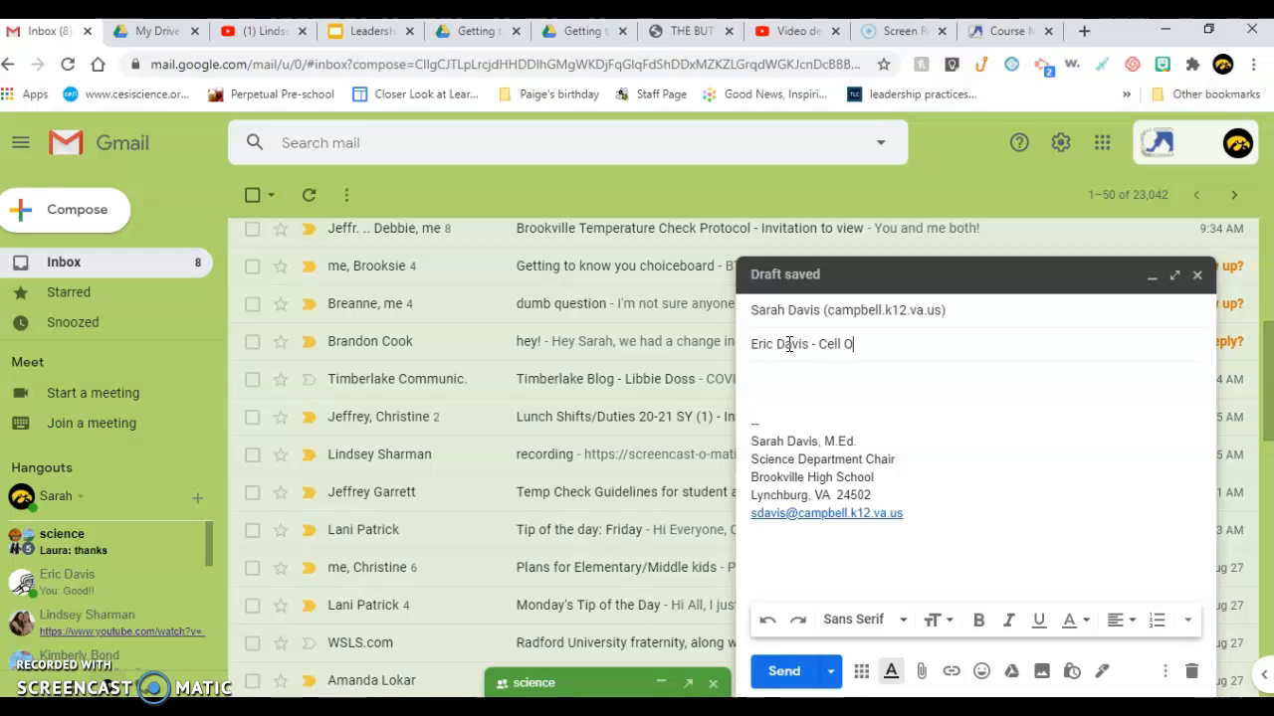
pyautogui.write('rganelle As')
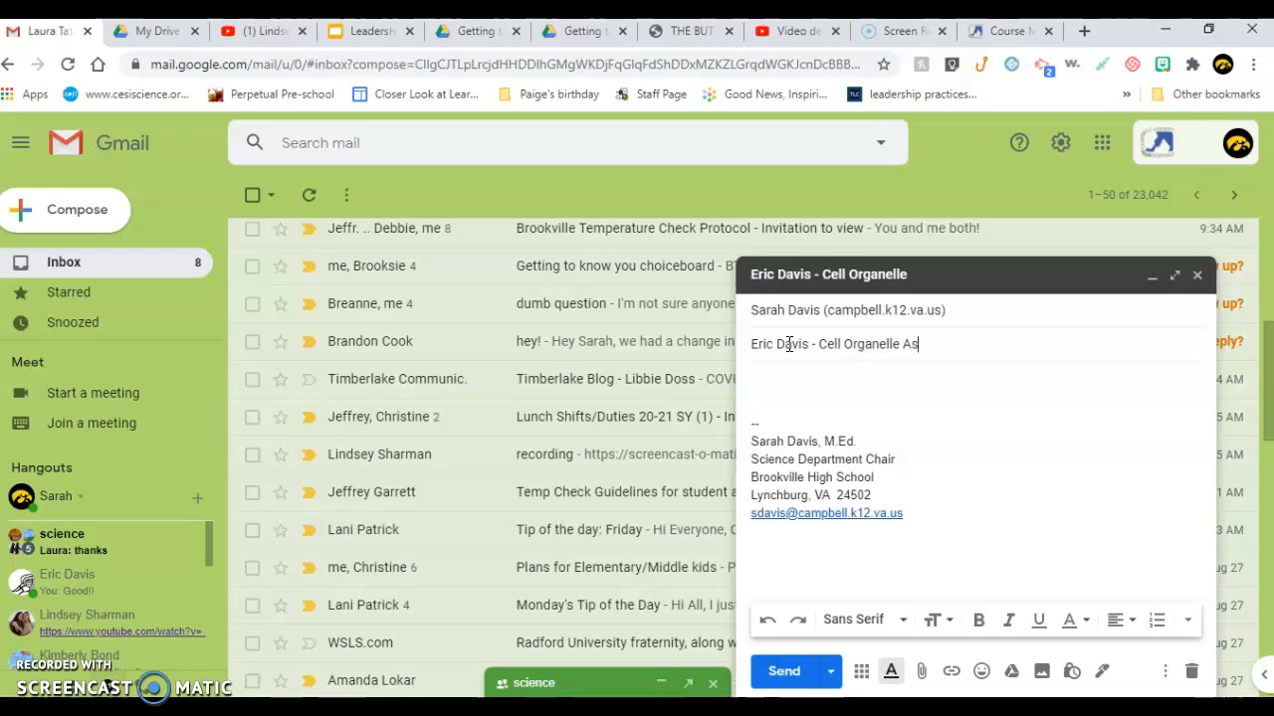
pyautogui.write('signment')
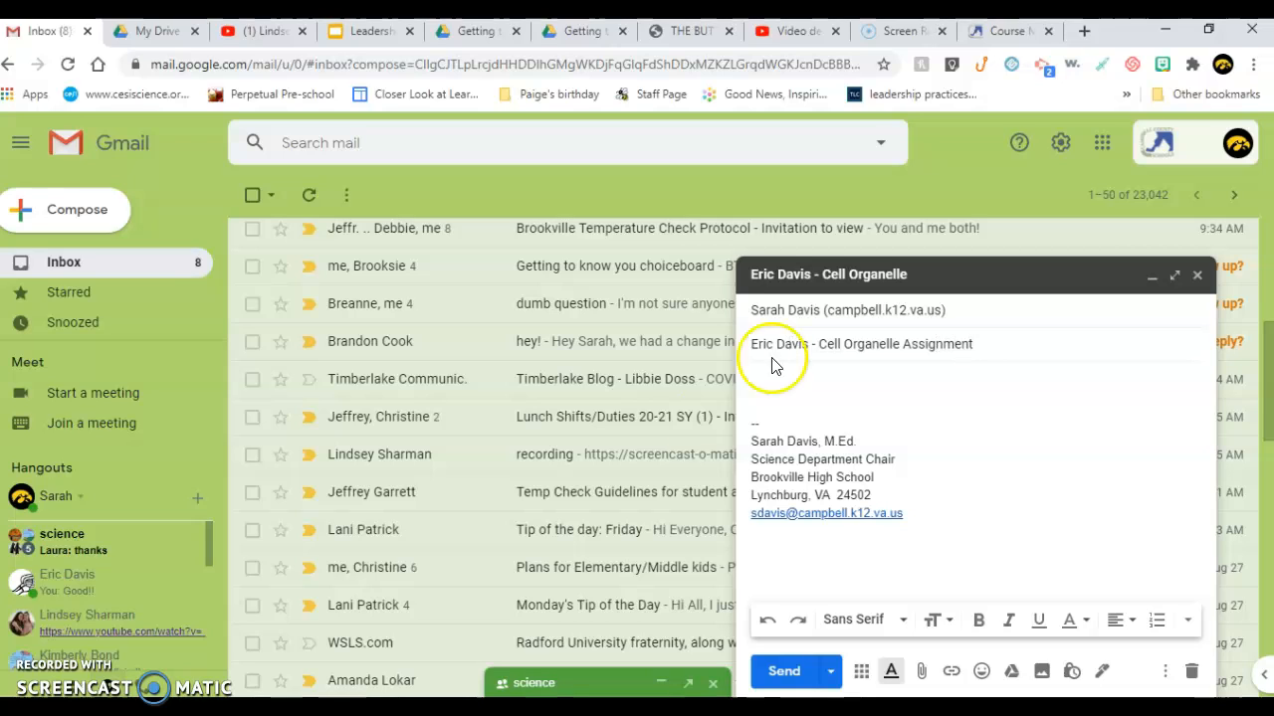
pyautogui.click(833, 380)
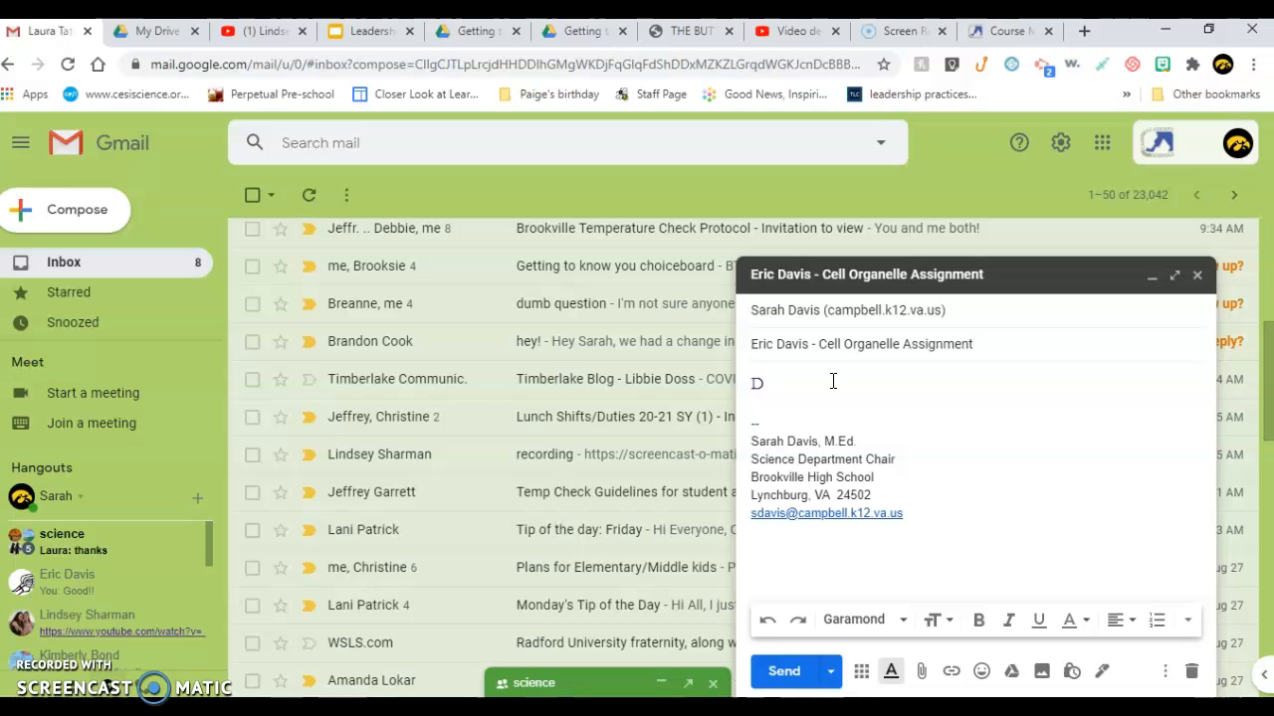
# Write a greeting to the teacher and the line 'Here is my Cell Organelle Assignment.'
pyautogui.write('Mrs. DAv')
pyautogui.write('vis,')
pyautogui.press('Return')
pyautogui.press('Return')
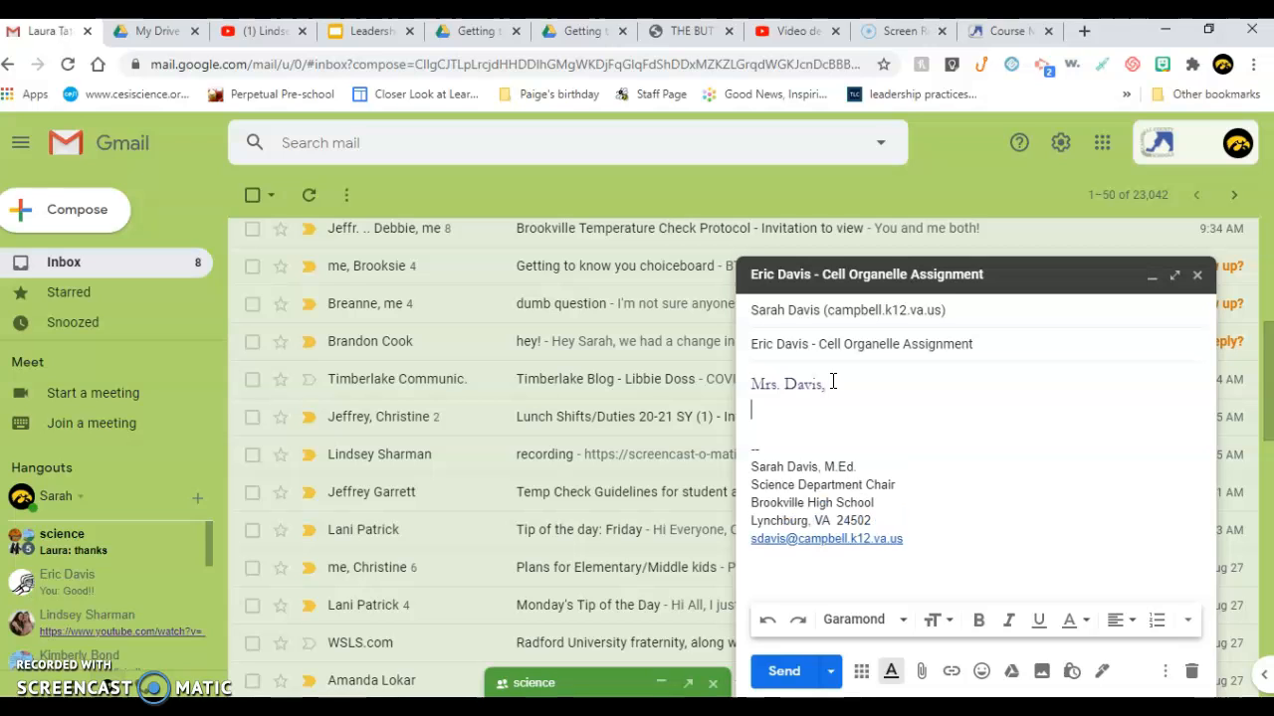
pyautogui.write('Here is m')
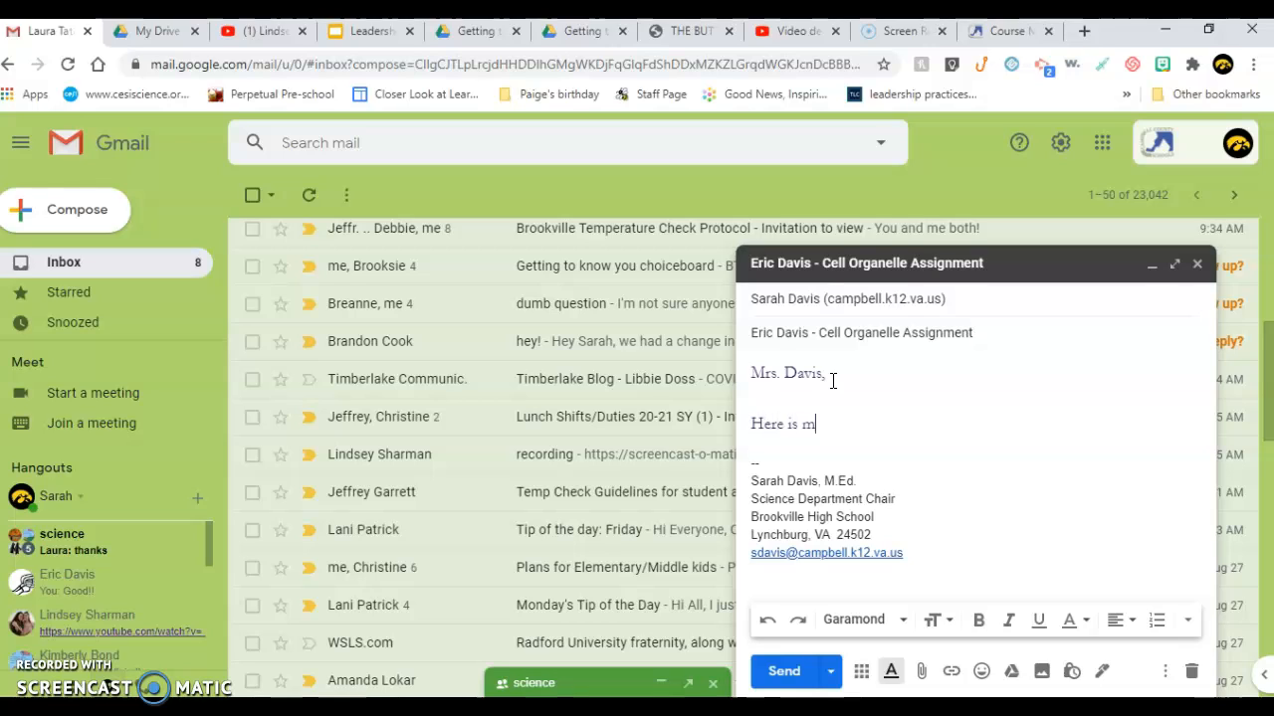
pyautogui.write('y Cell Organelle Assign')
pyautogui.press('Tab')
pyautogui.write('.')
pyautogui.press('Return')
pyautogui.press('Return')
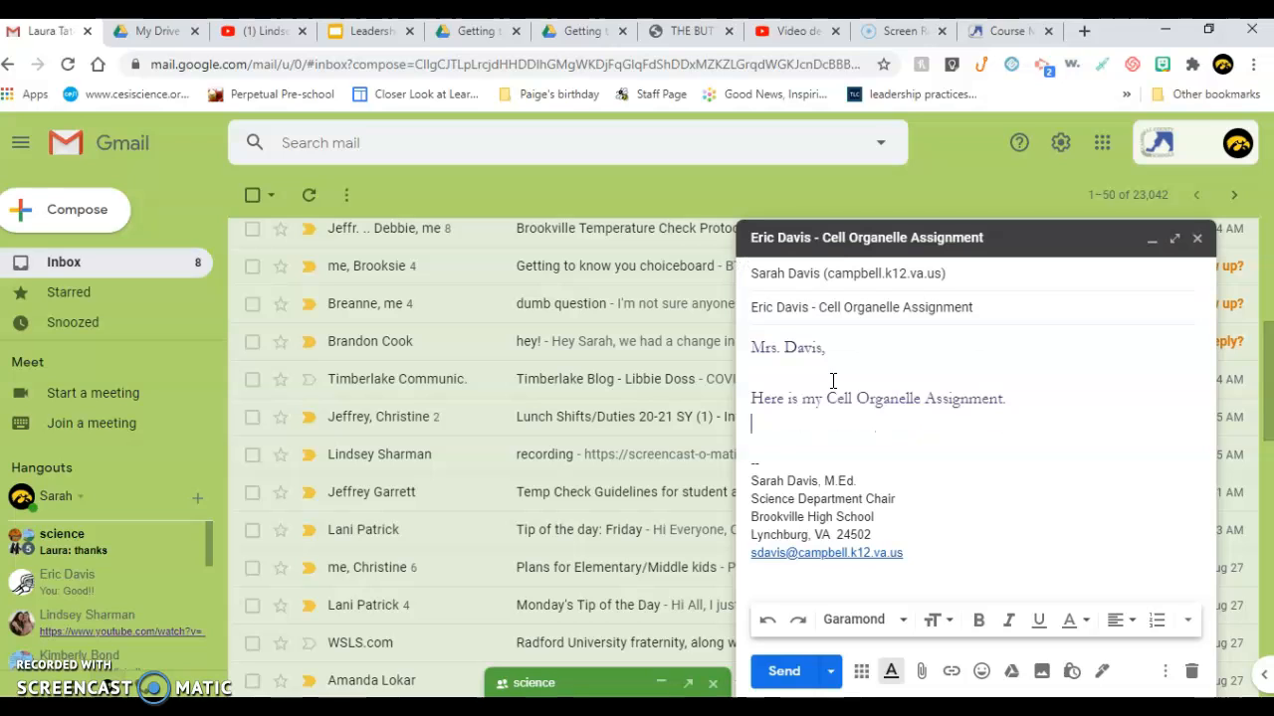
# Add the closing 'Thanks! Have an awesome day!' and sign with the student's first name
pyautogui.write('Thanks!  Have an aw')
pyautogui.press('Tab')
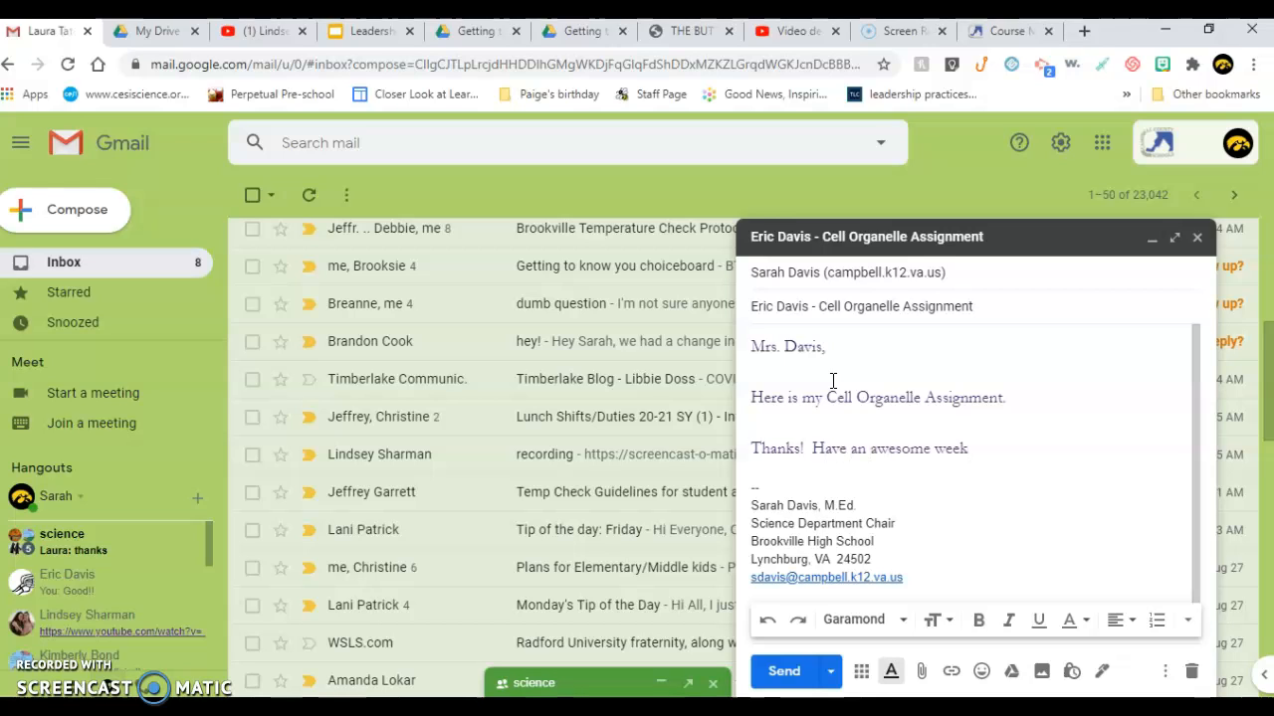
pyautogui.press('BackSpace')
pyautogui.press('BackSpace')
pyautogui.press('BackSpace')
pyautogui.press('BackSpace')
pyautogui.write('Da')
pyautogui.press('BackSpace')
pyautogui.press('BackSpace')
pyautogui.write('day!')
pyautogui.press('Return')
pyautogui.write('Eric')
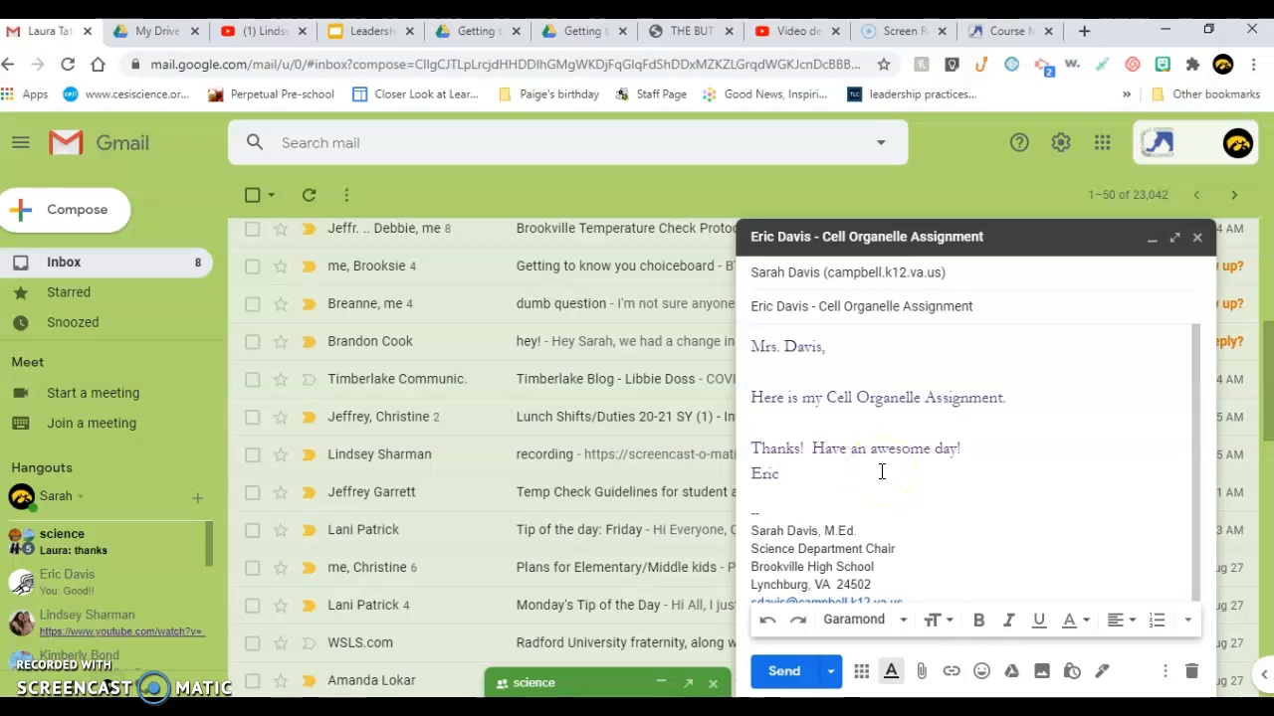
# Attach sol 8 vocabulary.docx from the H: home drive to the draft
pyautogui.click(922, 674)
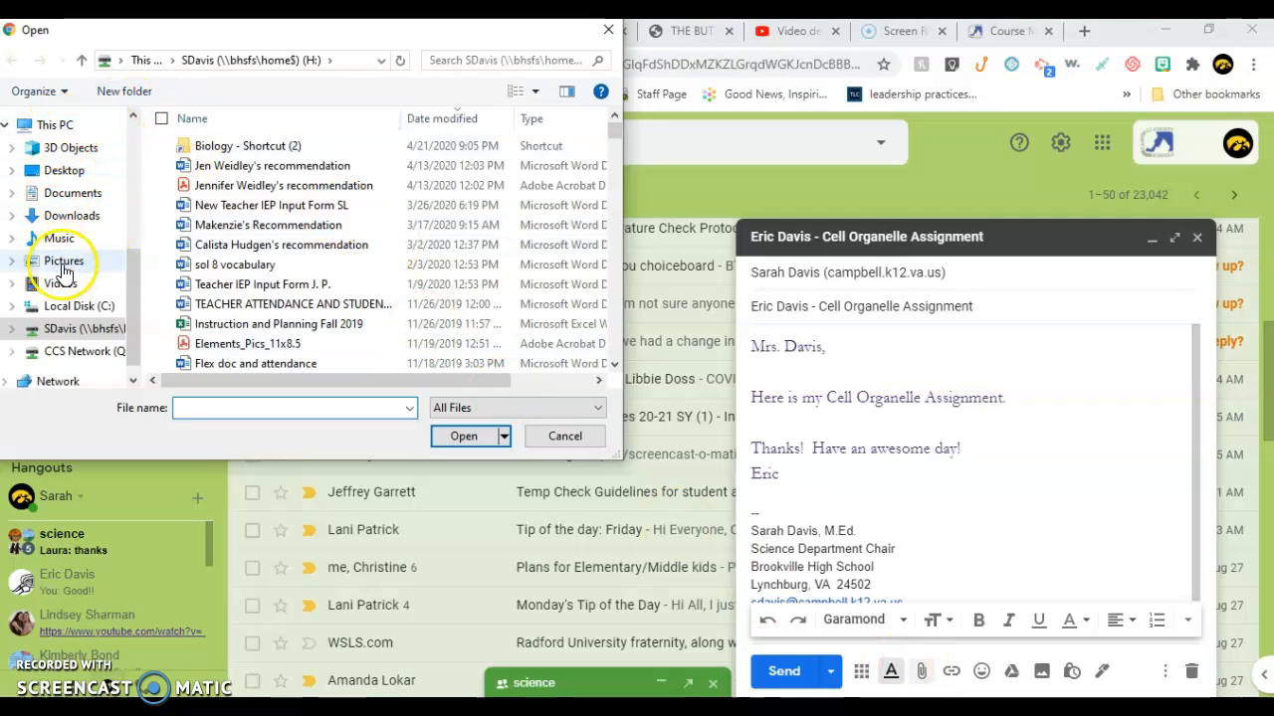
pyautogui.click(73, 335)
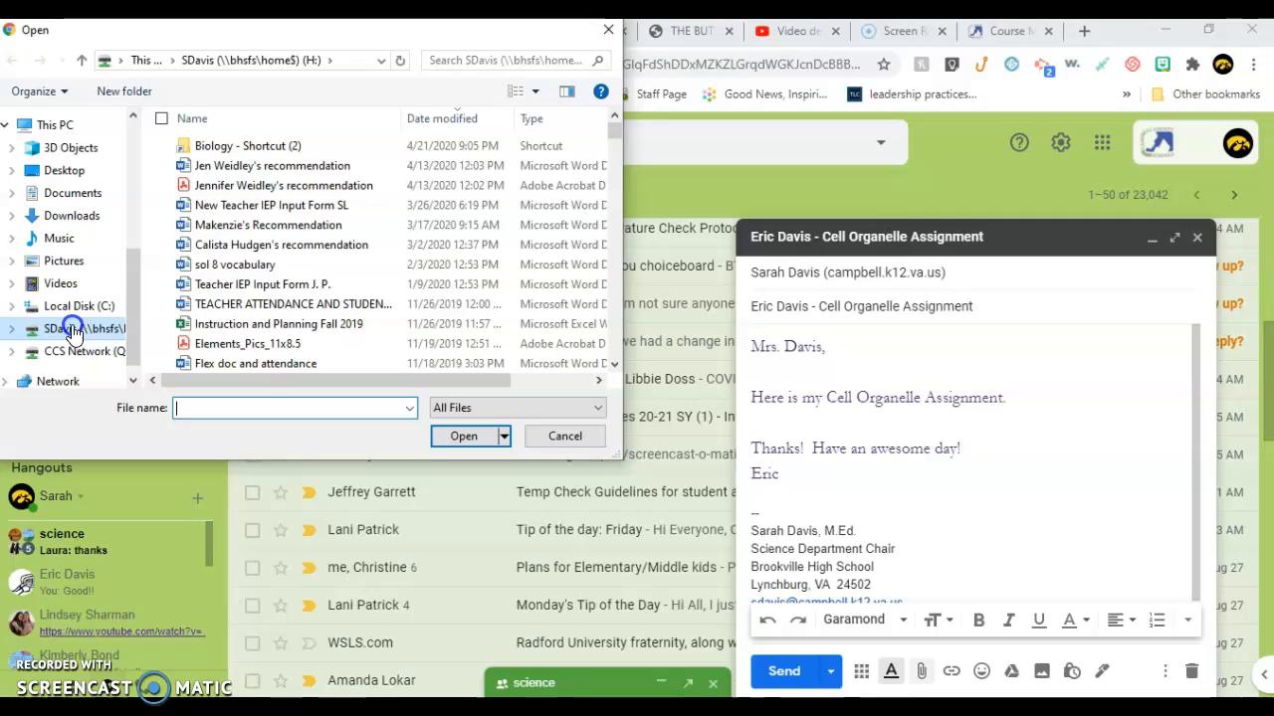
pyautogui.click(266, 272)
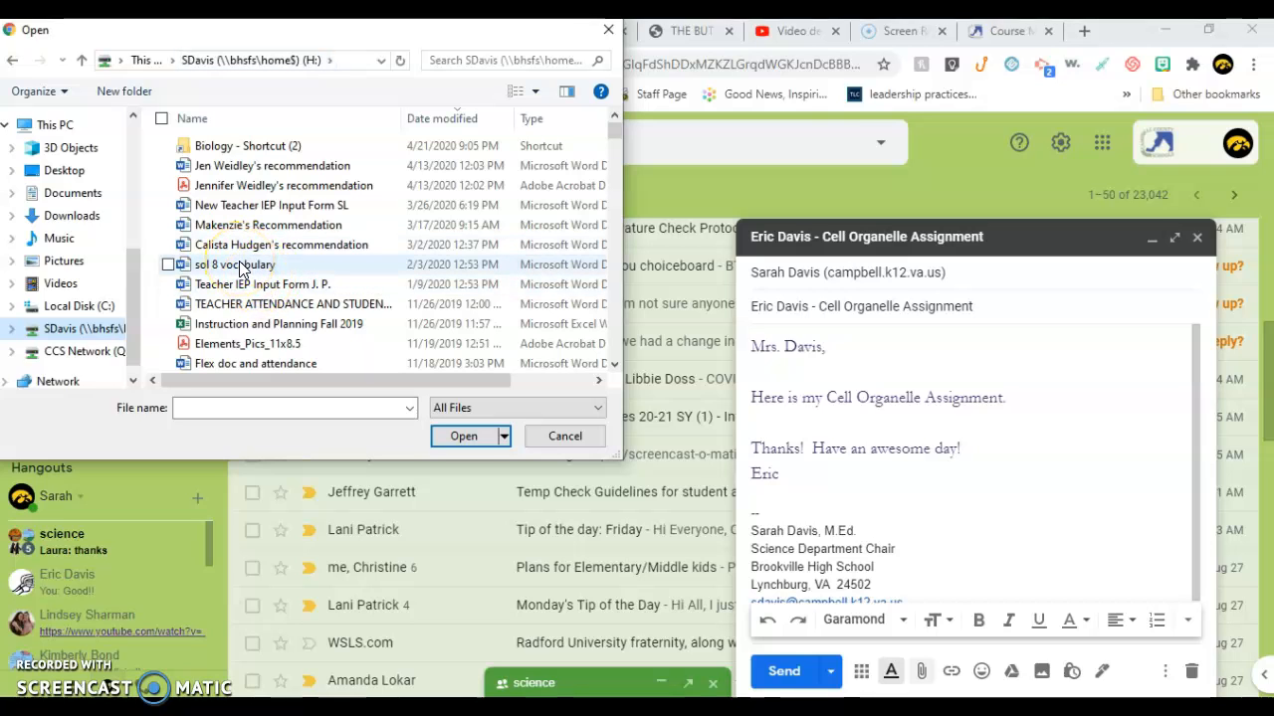
pyautogui.click(238, 266)
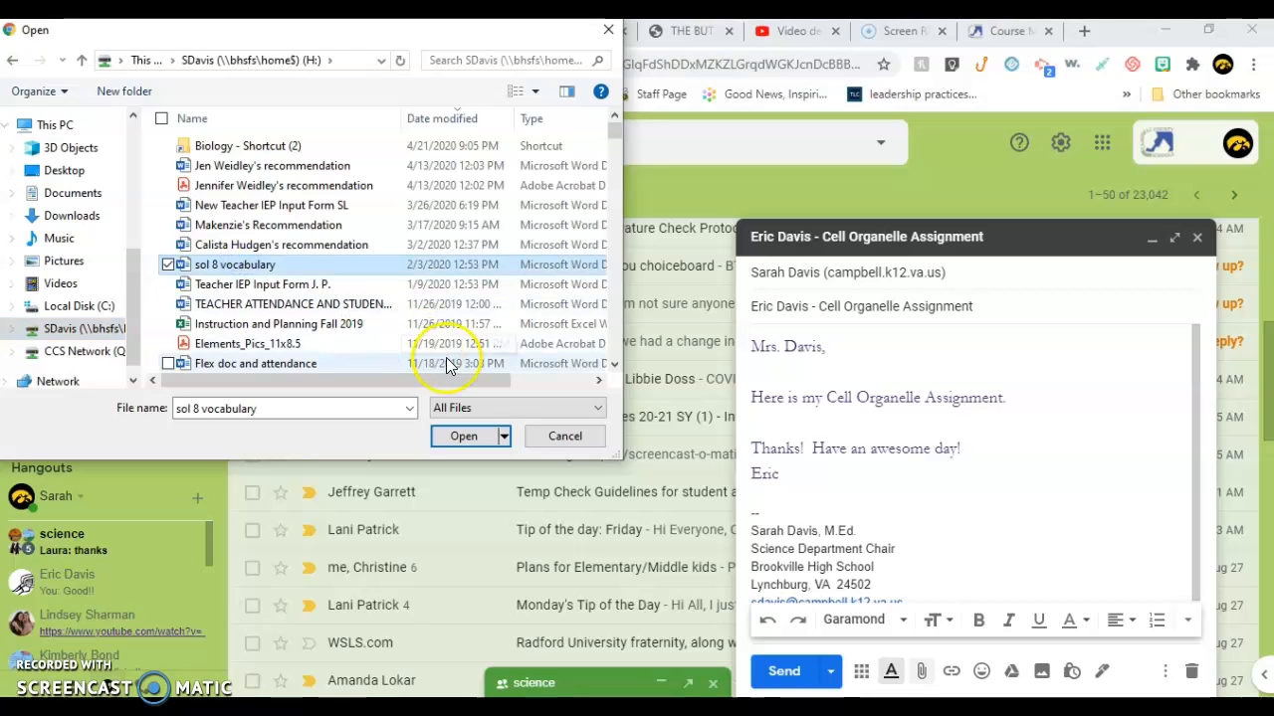
pyautogui.click(474, 435)
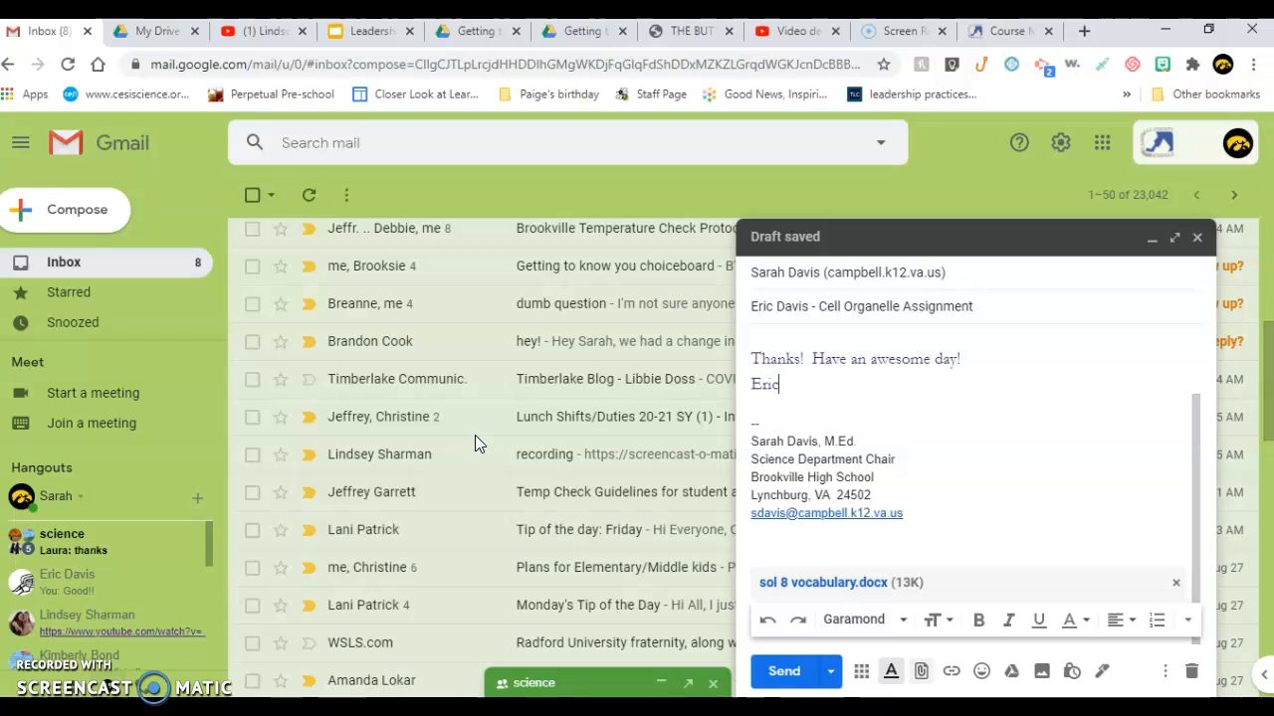
# Send the assignment email to the teacher and bring up the Google apps grid
pyautogui.click(983, 567)
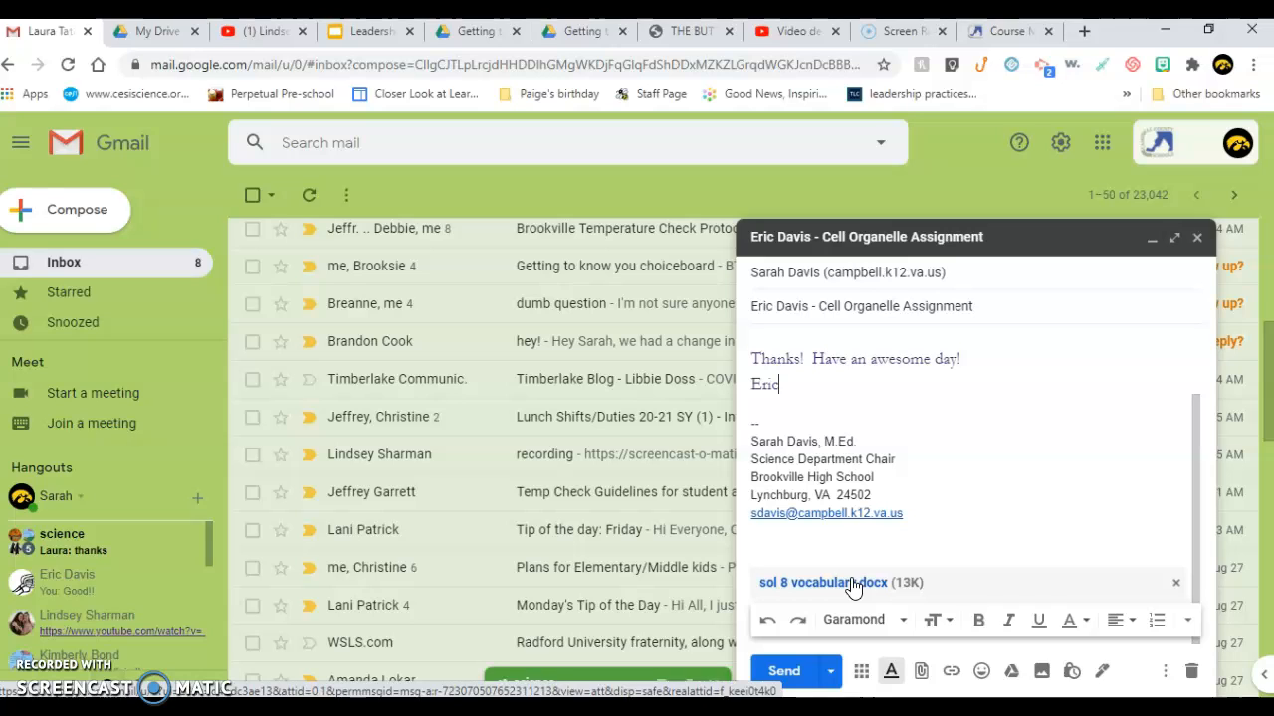
pyautogui.click(793, 674)
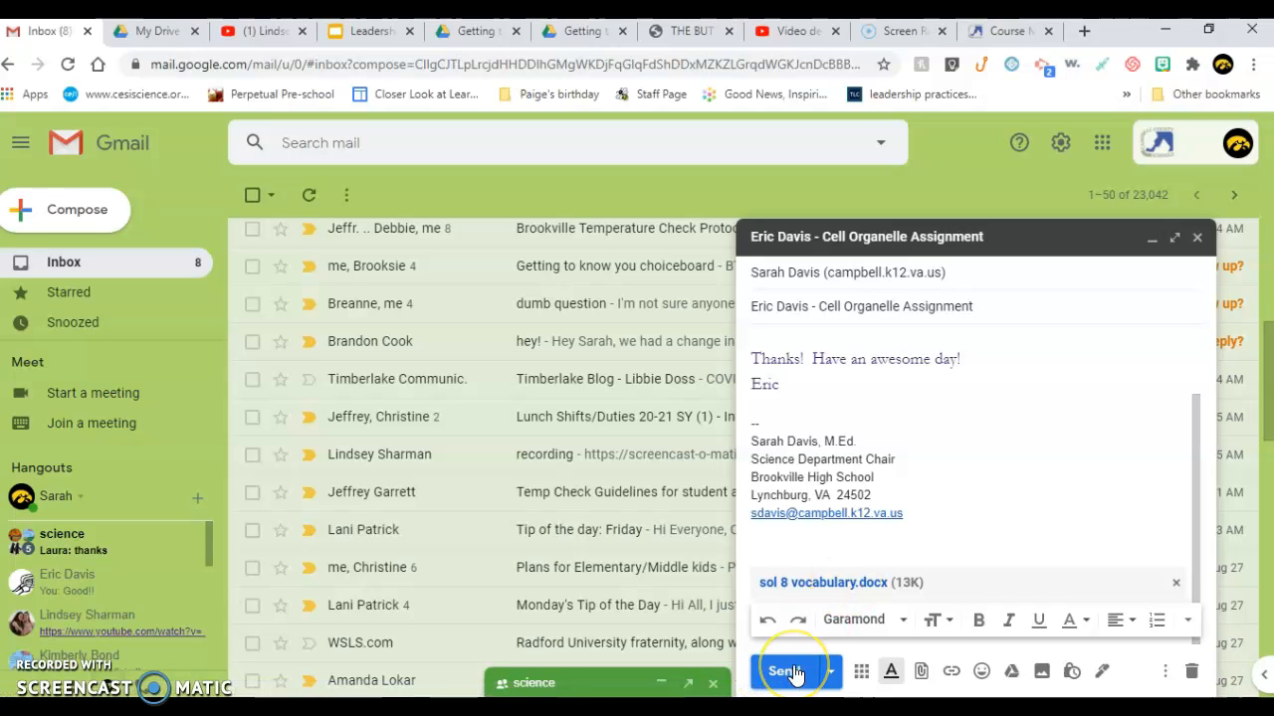
pyautogui.click(786, 672)
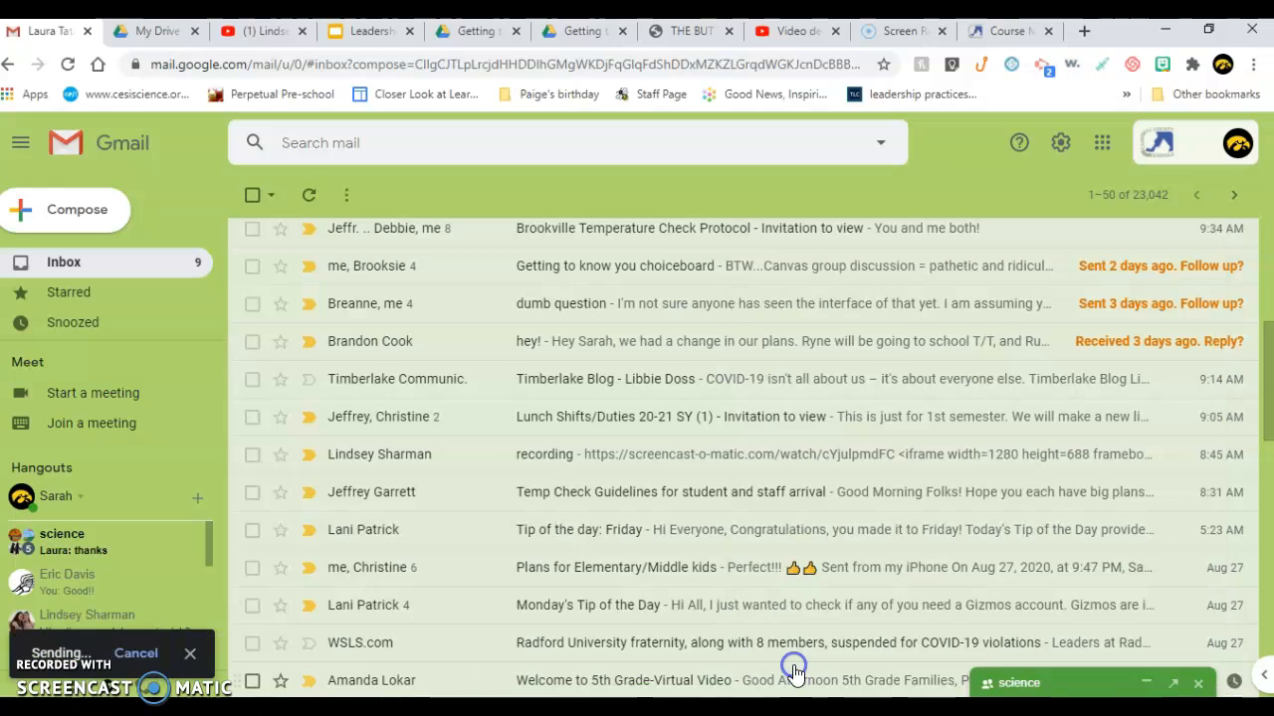
pyautogui.click(1104, 144)
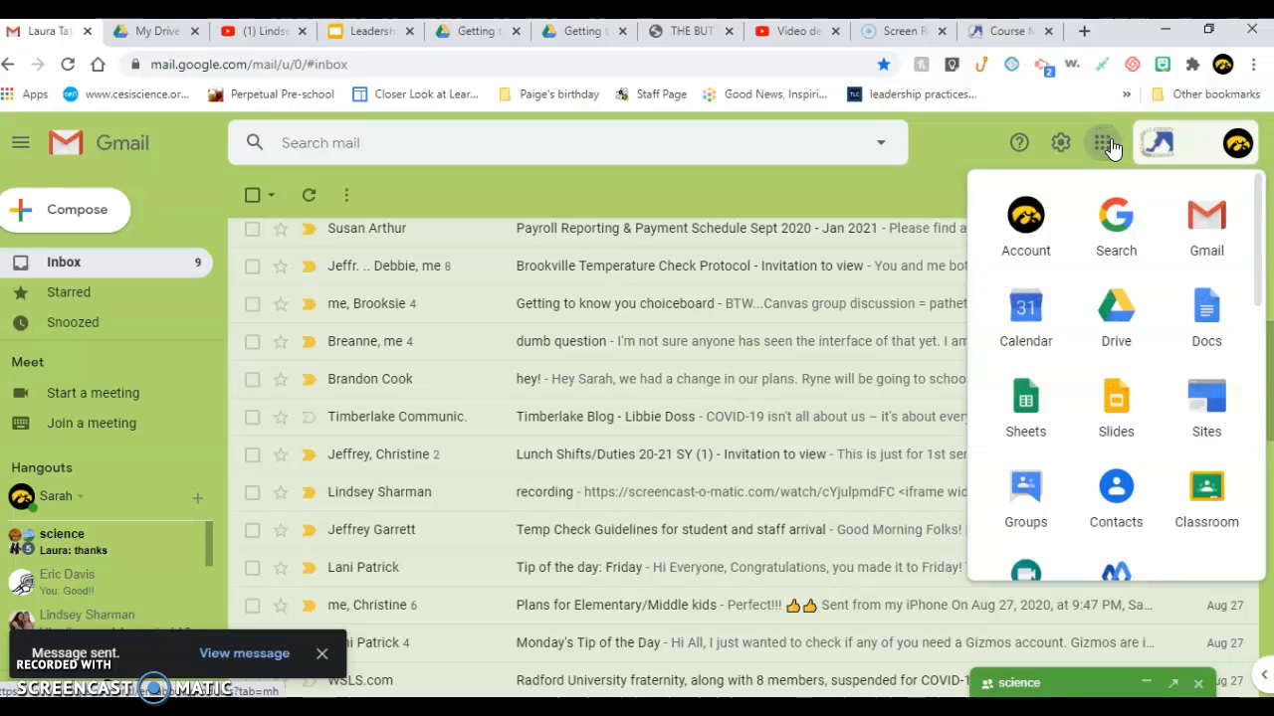
# Go to Google Drive and open About These Resources from Quick Access
pyautogui.click(1104, 305)
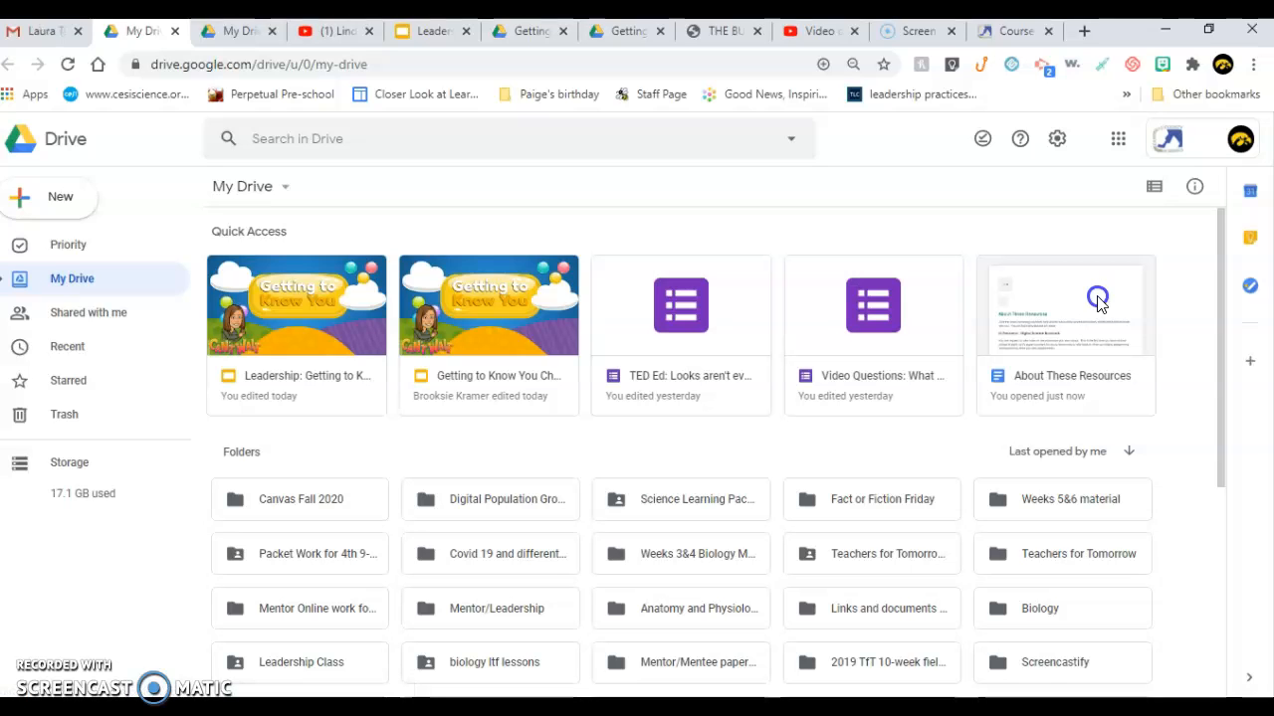
pyautogui.doubleClick(1100, 304)
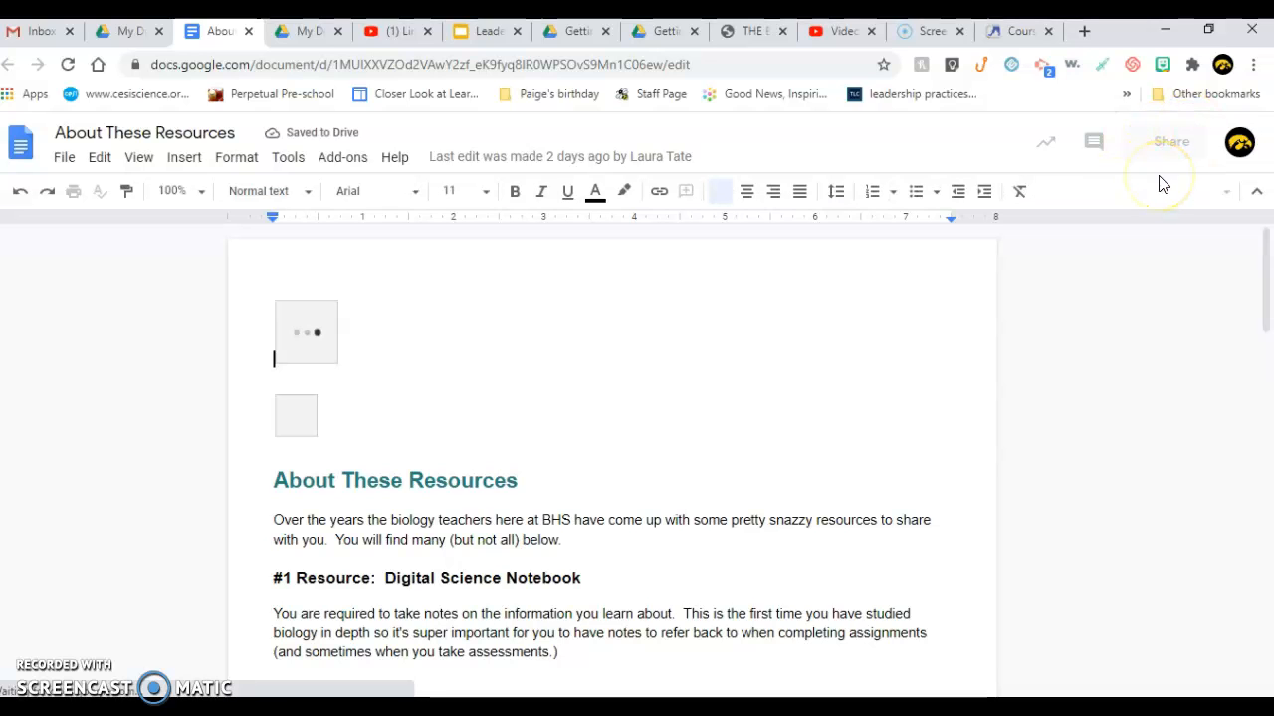
# Open the Share dialog for About These Resources, clearing the typed address to view current access
pyautogui.click(1144, 141)
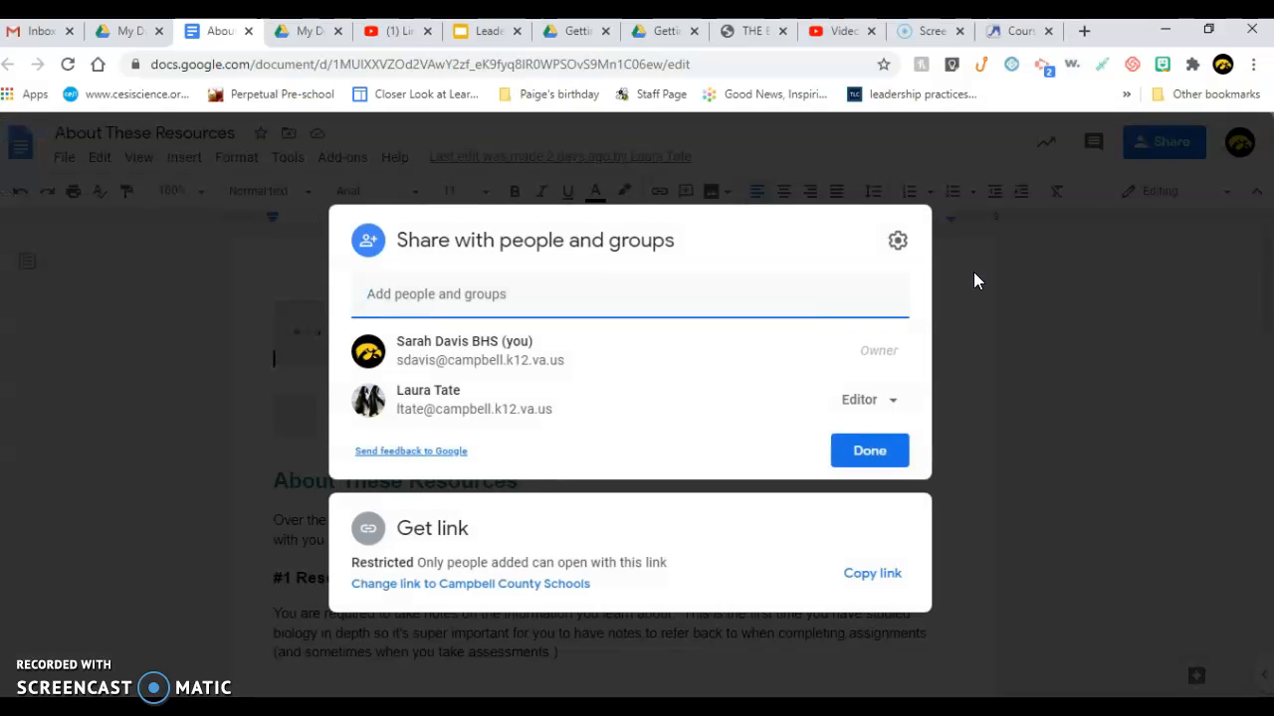
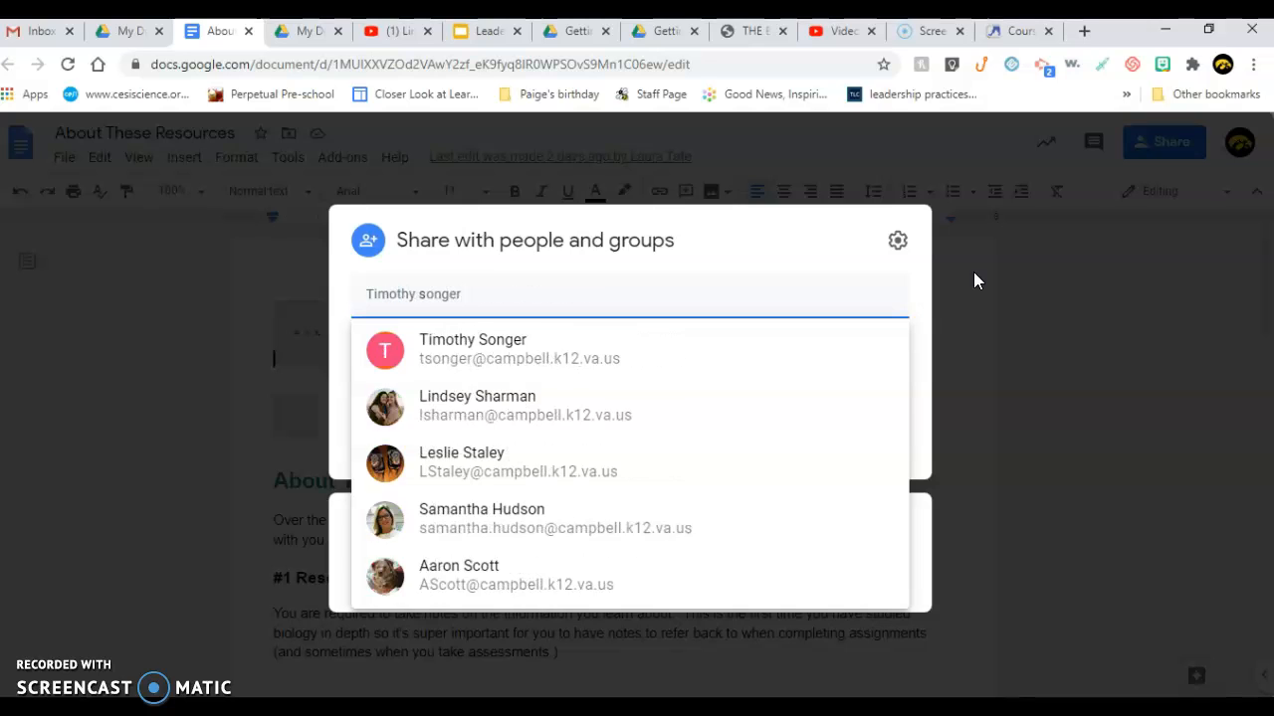
pyautogui.click(799, 227)
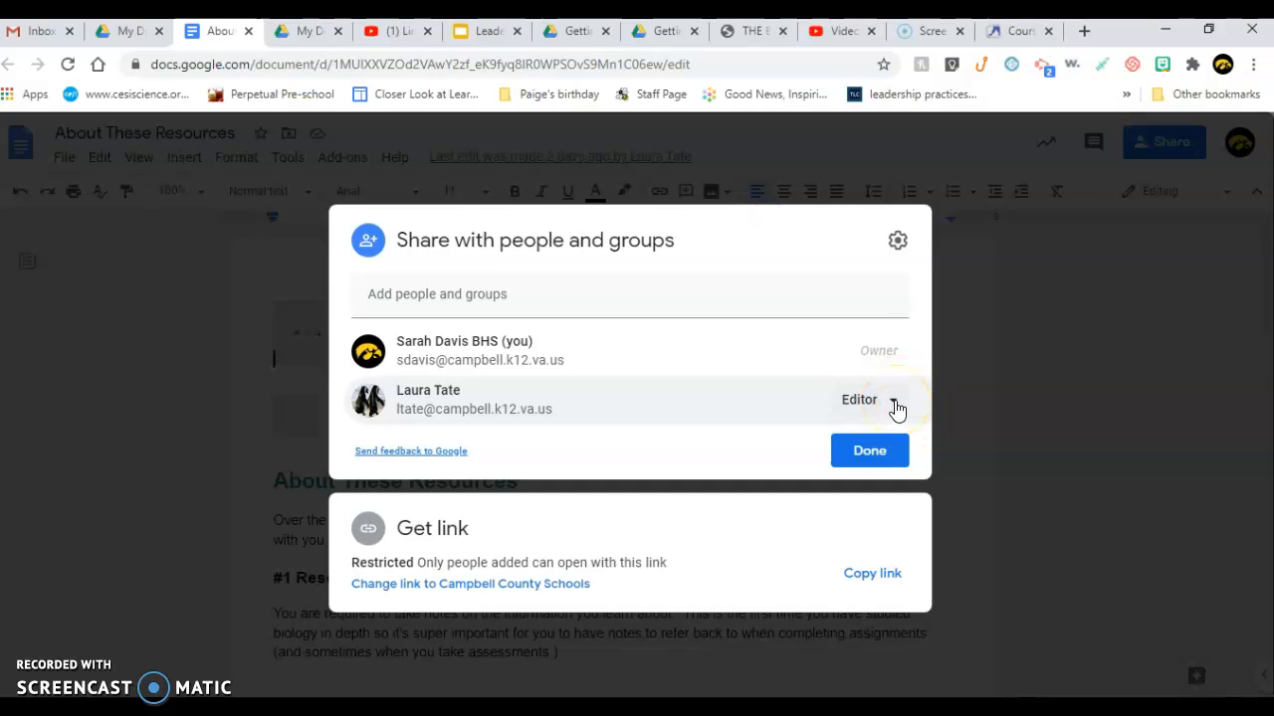
# Show the Viewer, Commenter and Editor role choices for the person with Editor access
pyautogui.click(894, 405)
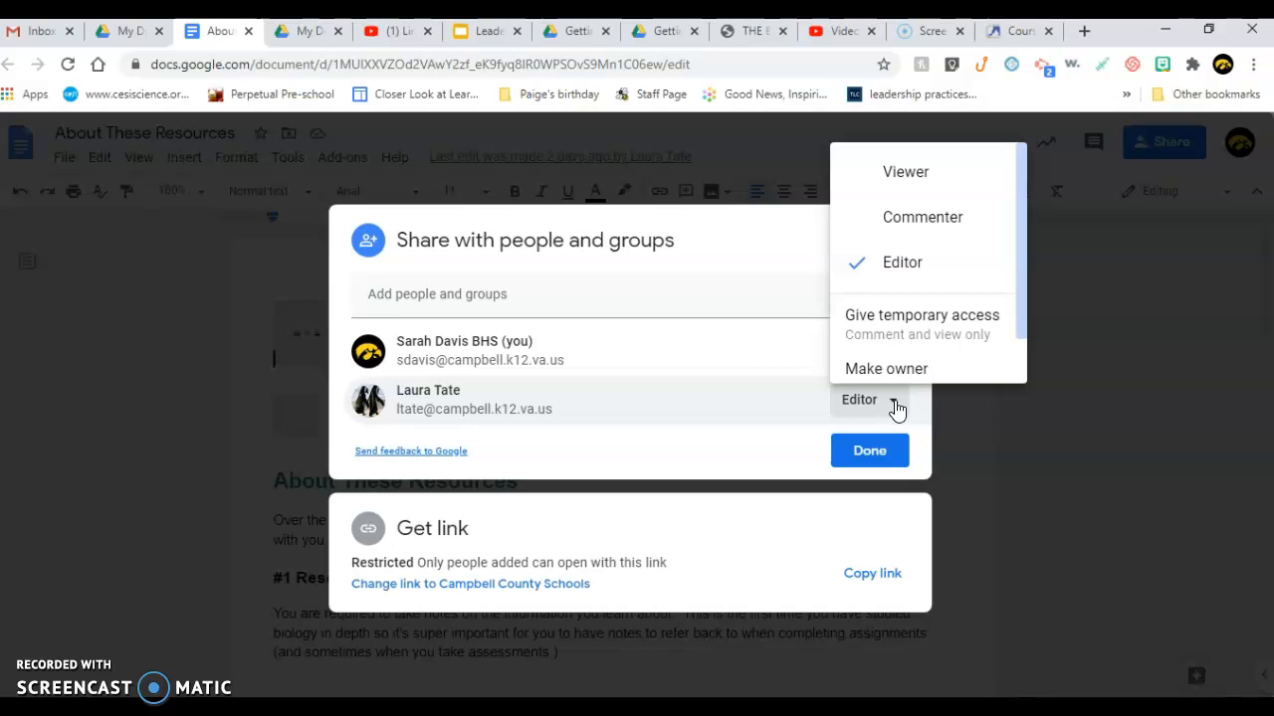
pyautogui.click(875, 592)
pyautogui.click(220, 358)
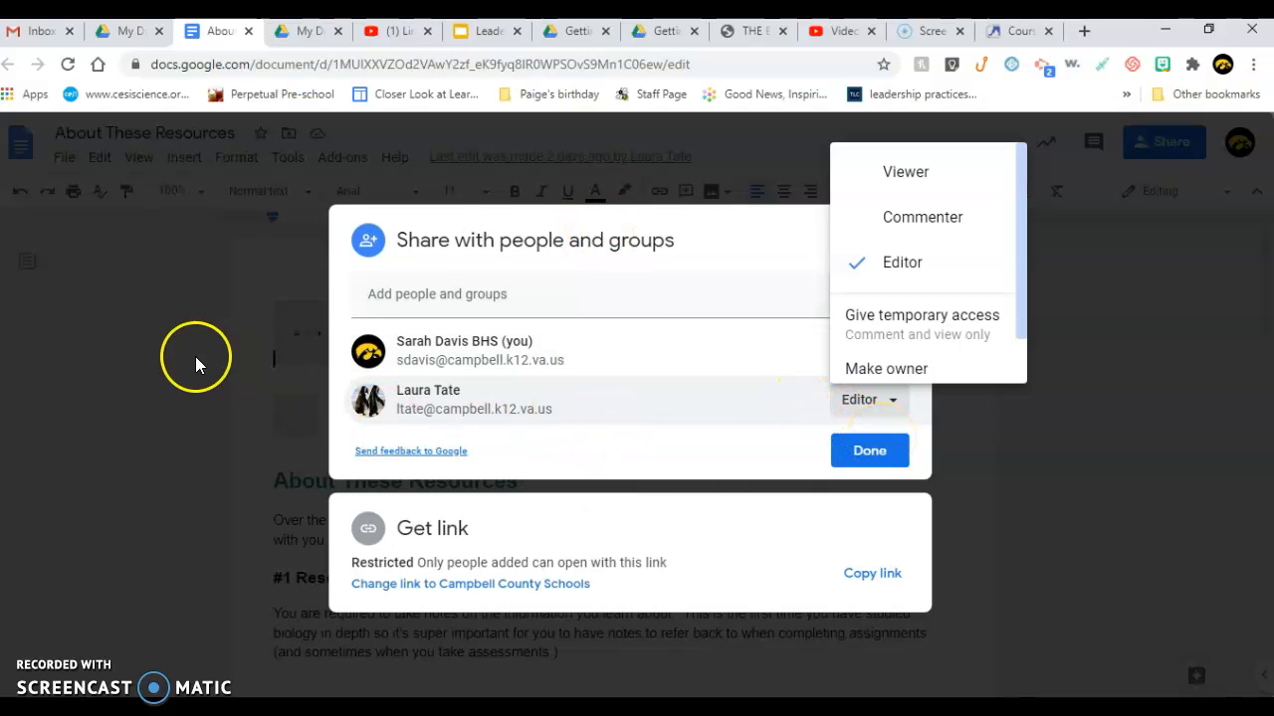